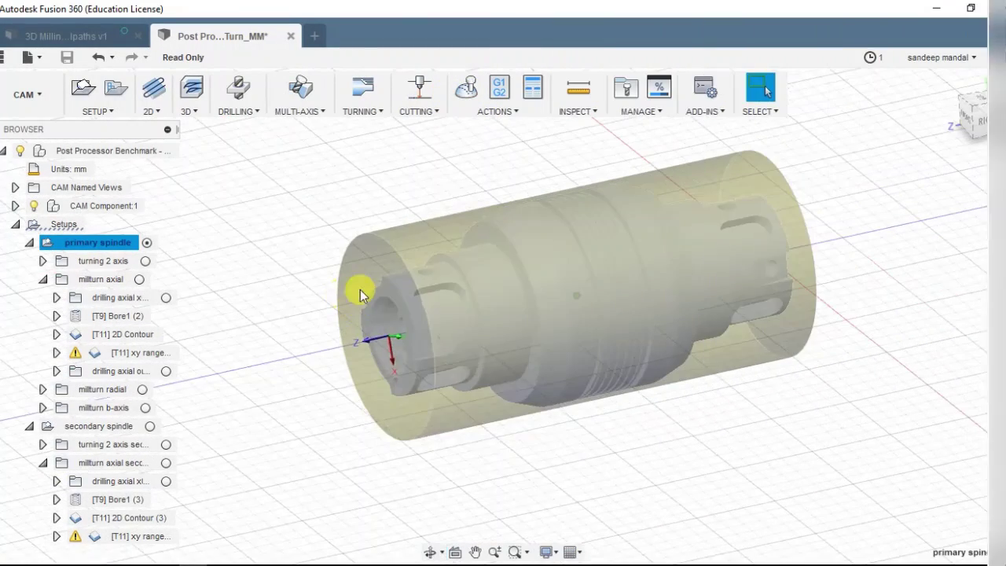
# Start and play the mill-turn toolpath simulation, zooming in on the green stock.
pyautogui.click(466, 87)
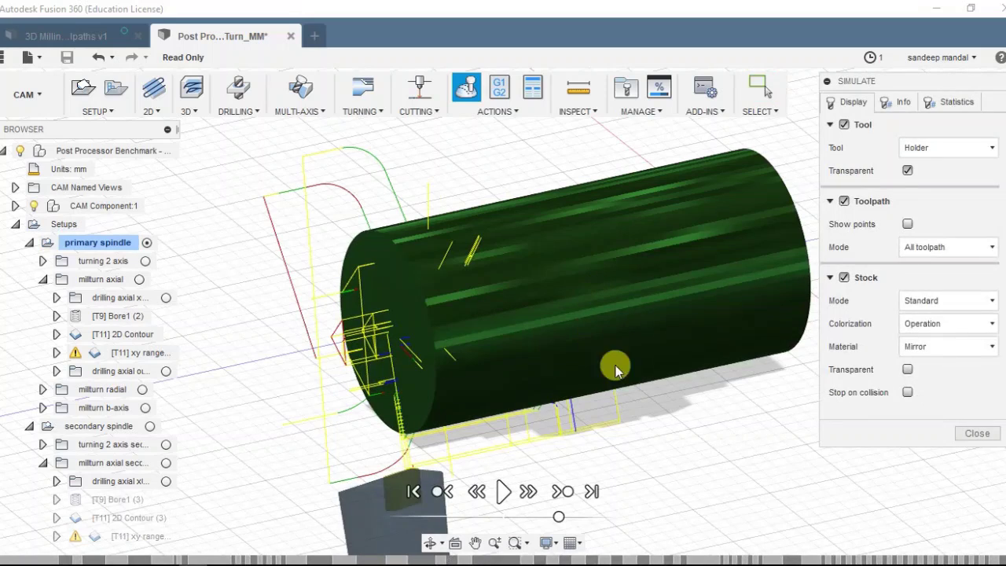
pyautogui.click(504, 494)
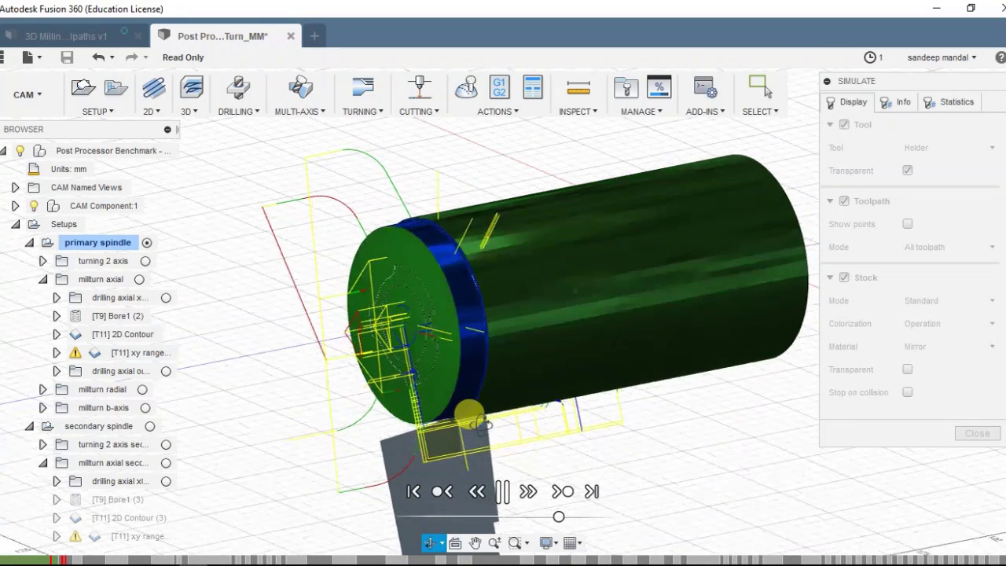
pyautogui.scroll(5, 505, 354)
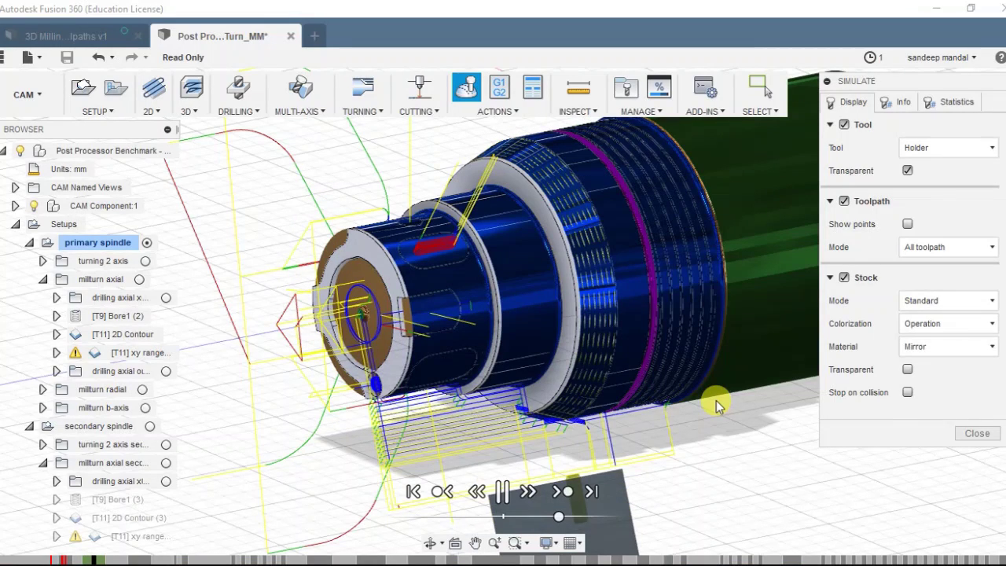
pyautogui.moveTo(716, 400); pyautogui.dragTo(635, 441, button='middle')
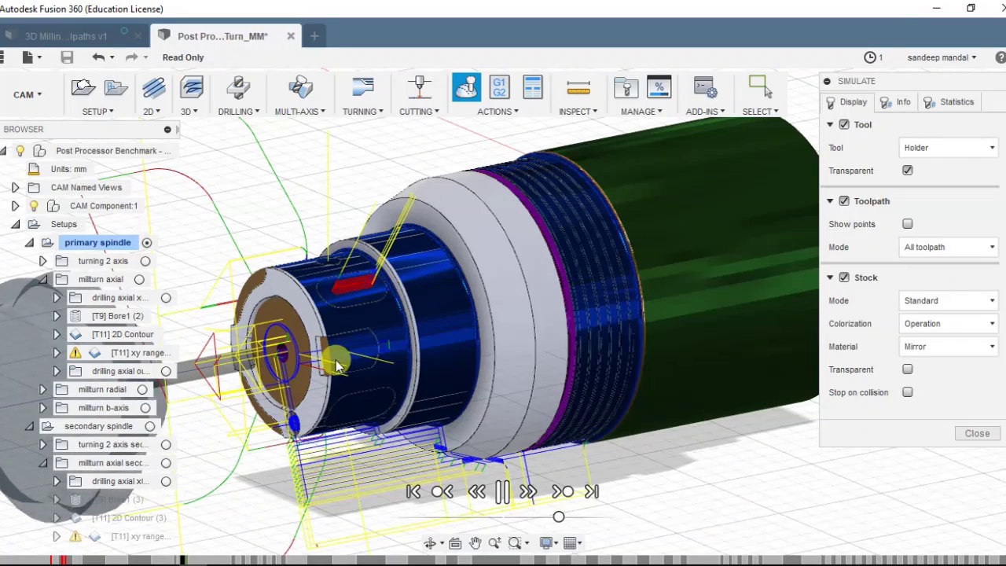
pyautogui.scroll(-2, 336, 364)
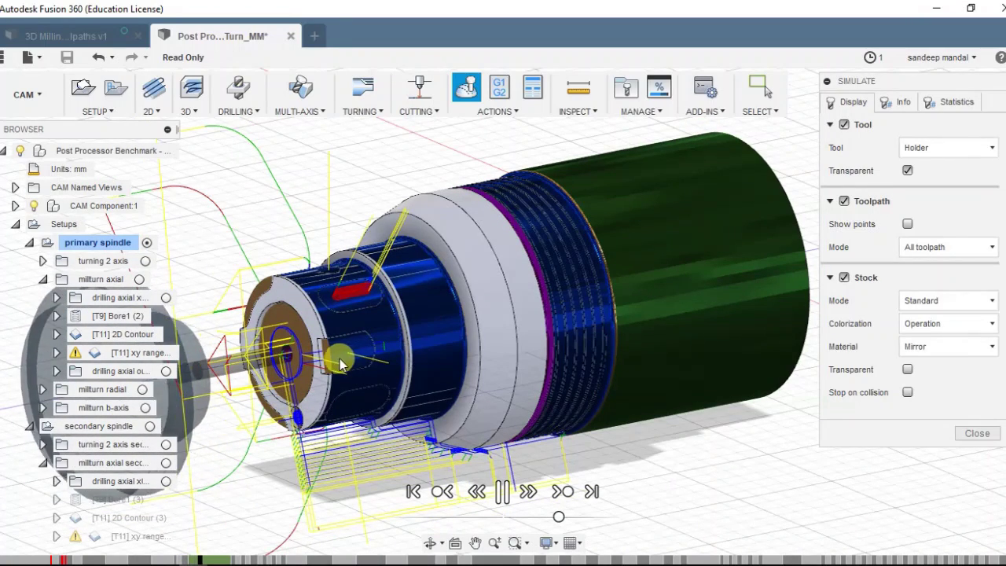
pyautogui.moveTo(340, 359); pyautogui.dragTo(388, 364, button='middle')
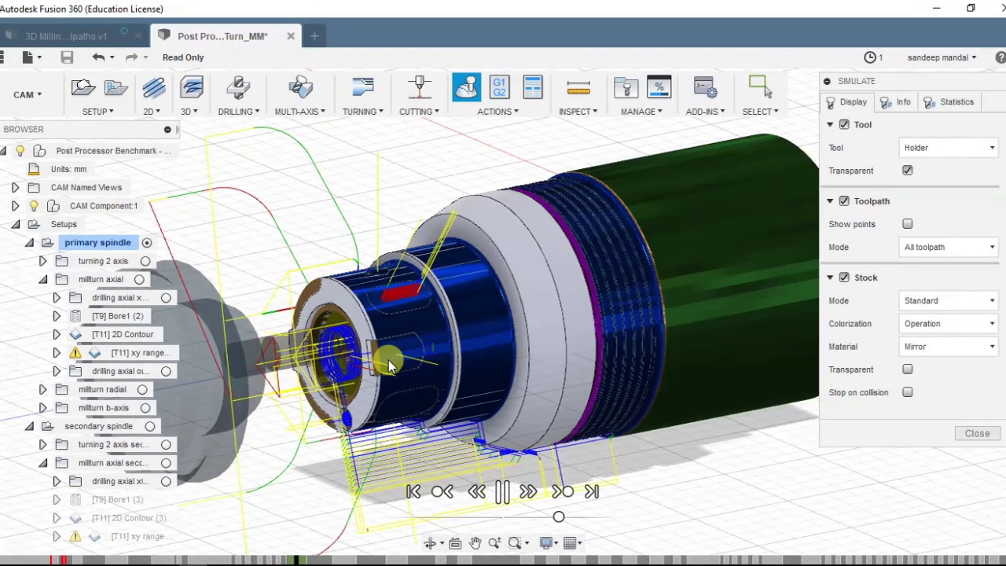
# Zoom and orbit to a close-up of the part's bored front face.
pyautogui.scroll(1, 387, 351)
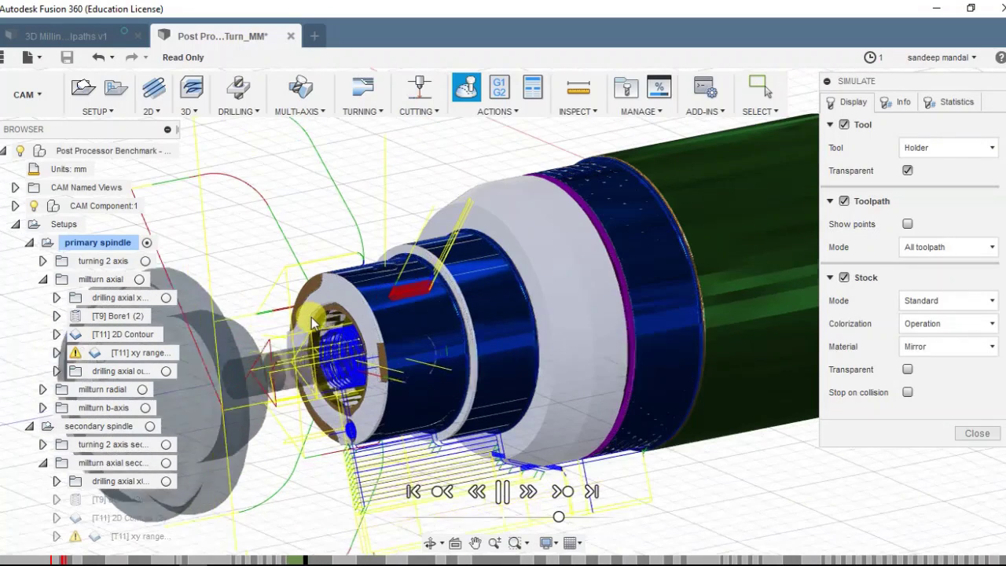
pyautogui.scroll(1, 348, 375)
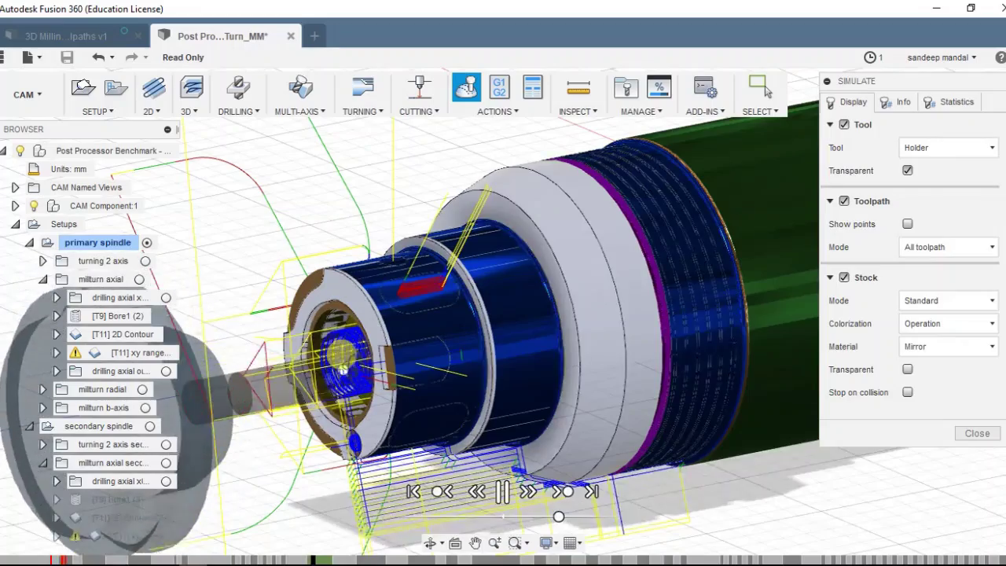
pyautogui.keyDown('shift'); pyautogui.moveTo(348, 375); pyautogui.dragTo(462, 364, button='middle'); pyautogui.keyUp('shift')
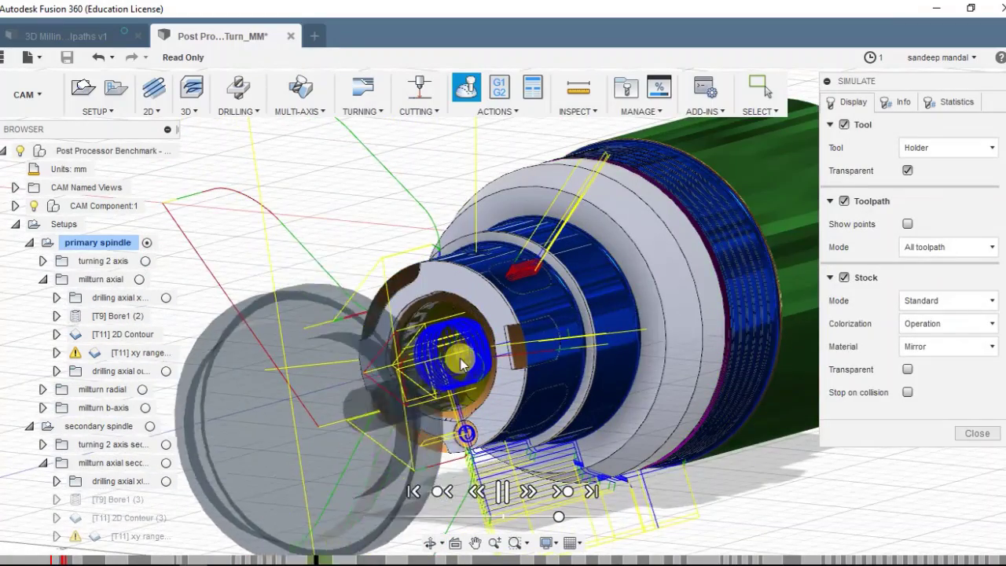
pyautogui.scroll(1, 461, 364)
pyautogui.scroll(1, 462, 363)
pyautogui.scroll(1, 462, 364)
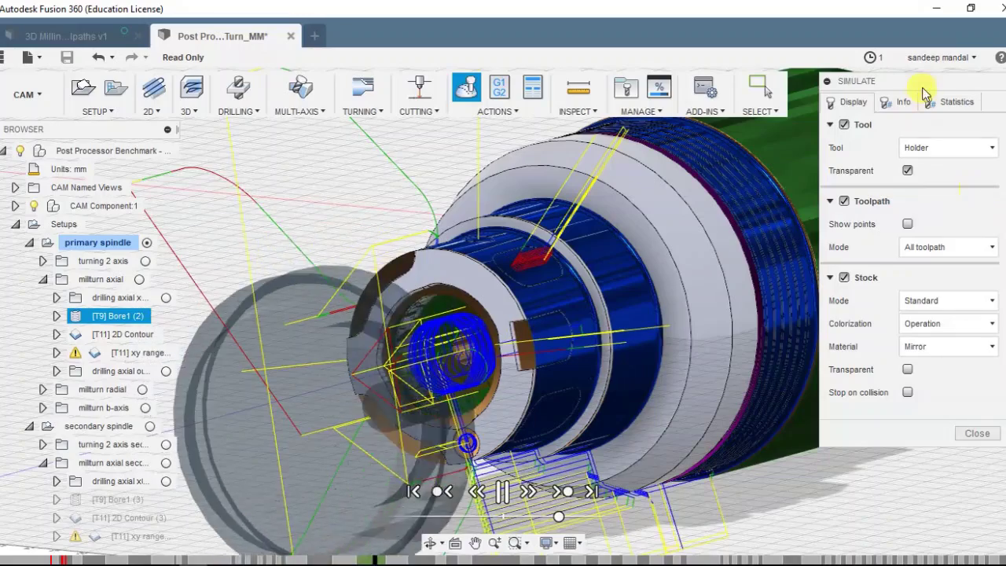
# Review the simulation's Statistics, then return to its Info position and operation details.
pyautogui.click(898, 101)
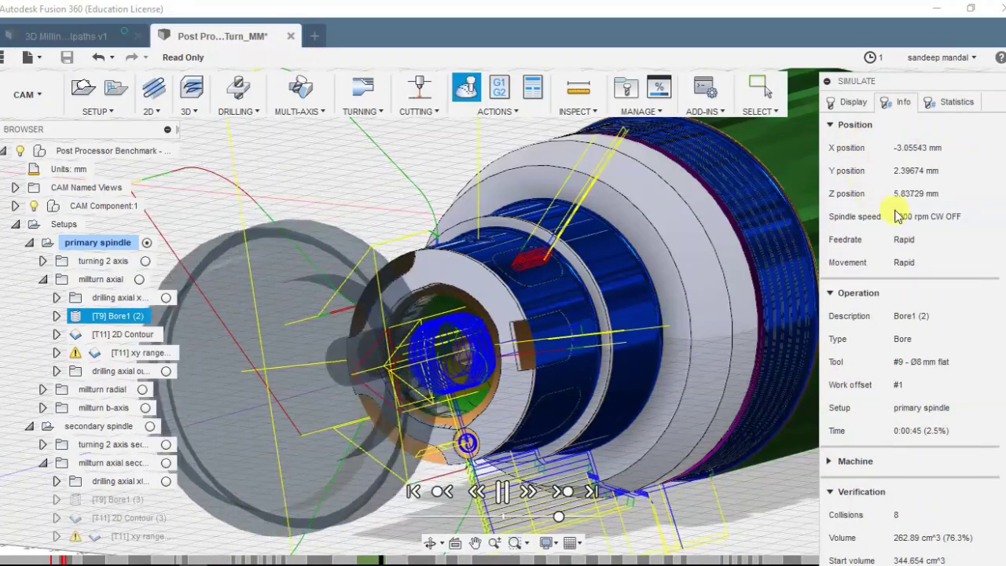
pyautogui.click(949, 102)
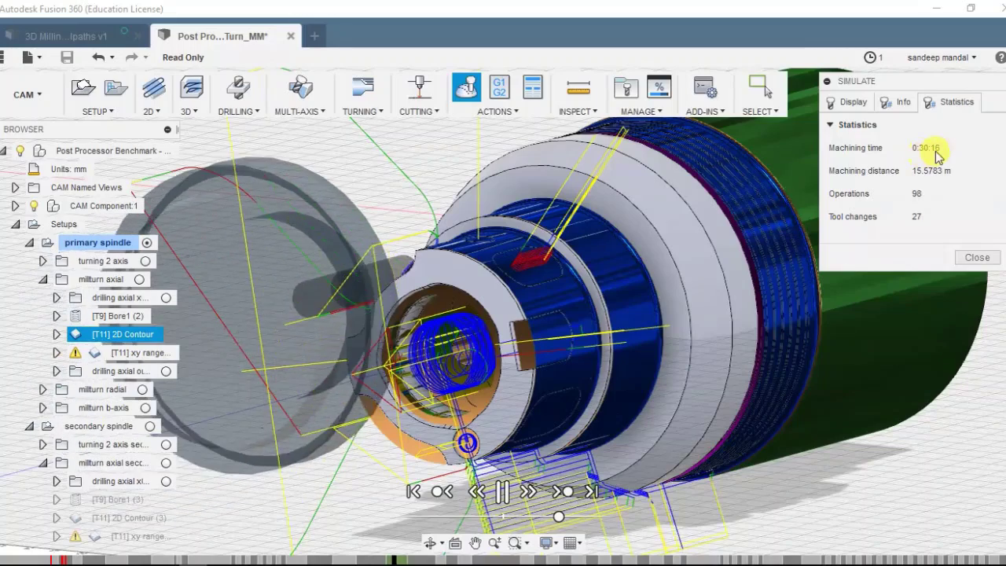
pyautogui.click(901, 103)
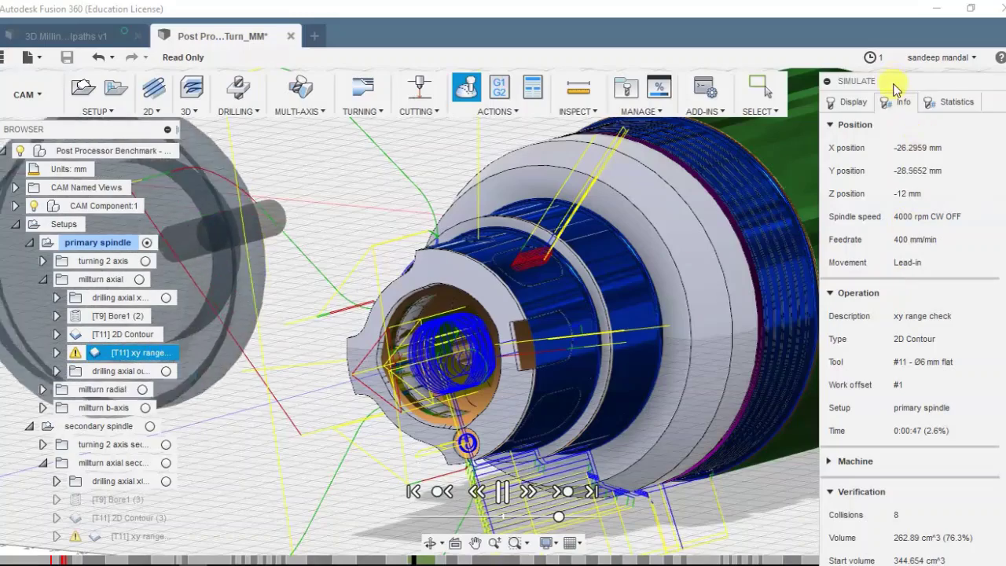
# Move the SIMULATE details panel to the right edge and orbit to see the whole part.
pyautogui.moveTo(826, 83); pyautogui.dragTo(867, 37)
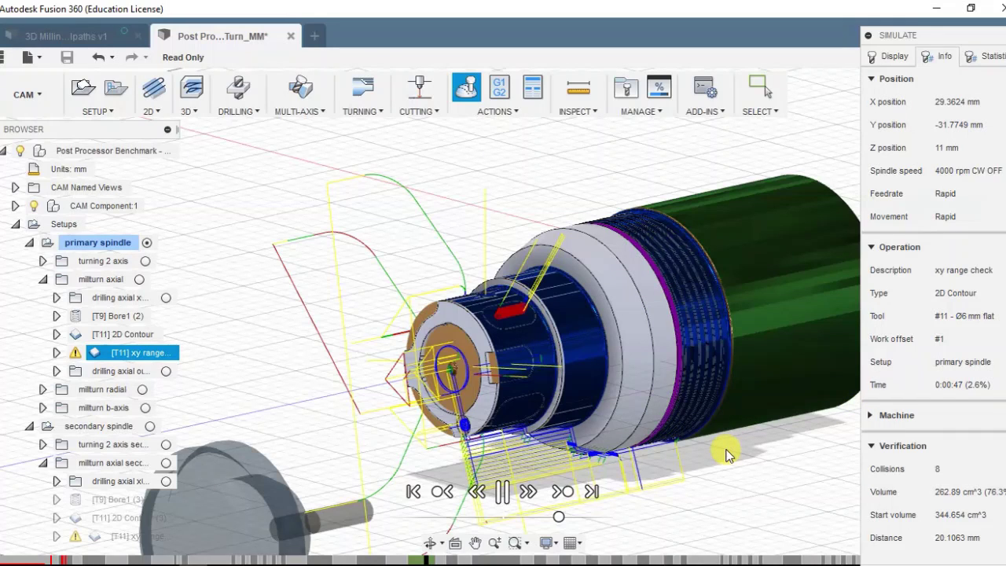
pyautogui.keyDown('shift'); pyautogui.moveTo(681, 452); pyautogui.dragTo(606, 445, button='middle'); pyautogui.keyUp('shift')
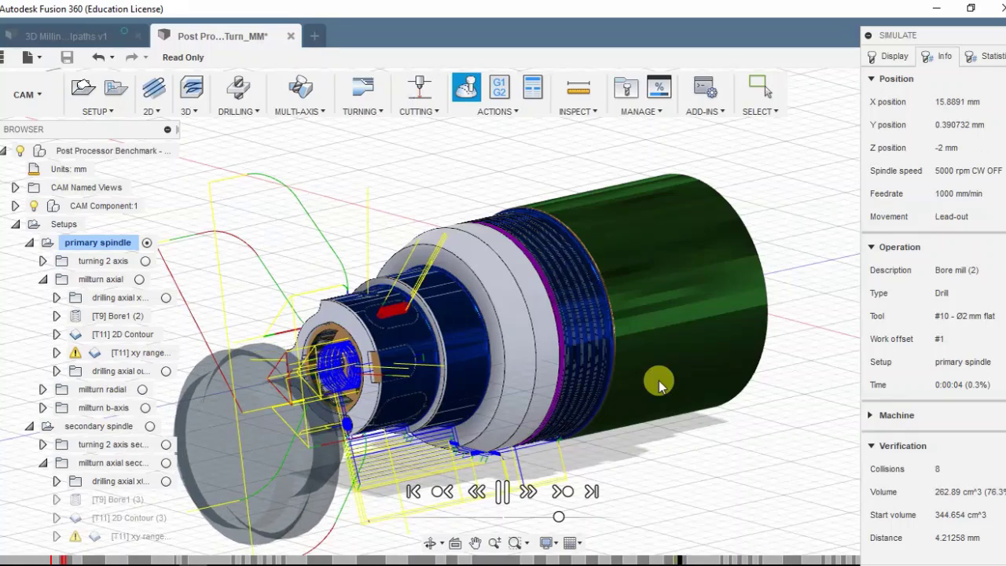
# Zoom and rotate the view to follow the 2D Pocket and 2D Contour milling.
pyautogui.scroll(3, 250, 433)
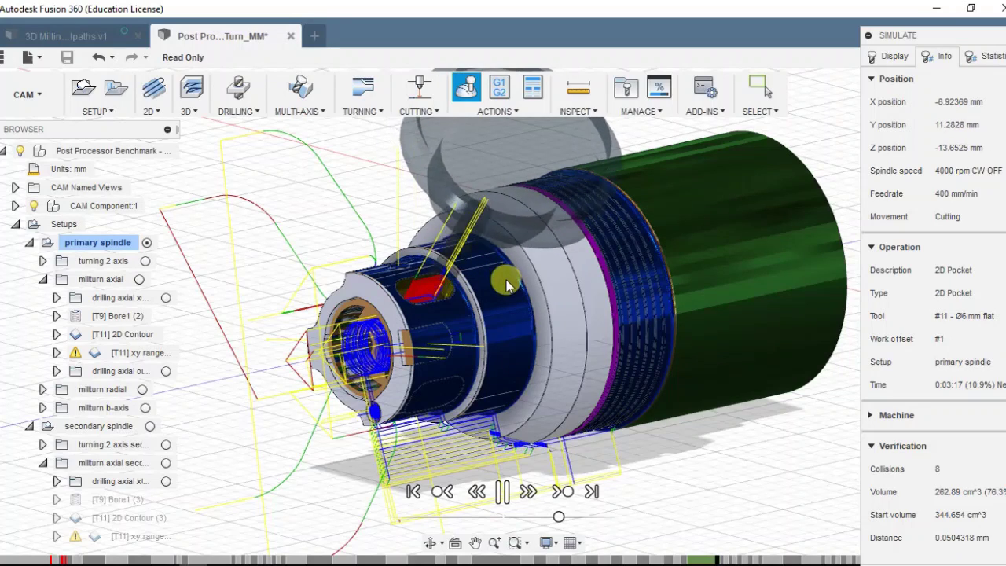
pyautogui.keyDown('shift'); pyautogui.moveTo(506, 280); pyautogui.dragTo(482, 293, button='middle'); pyautogui.keyUp('shift')
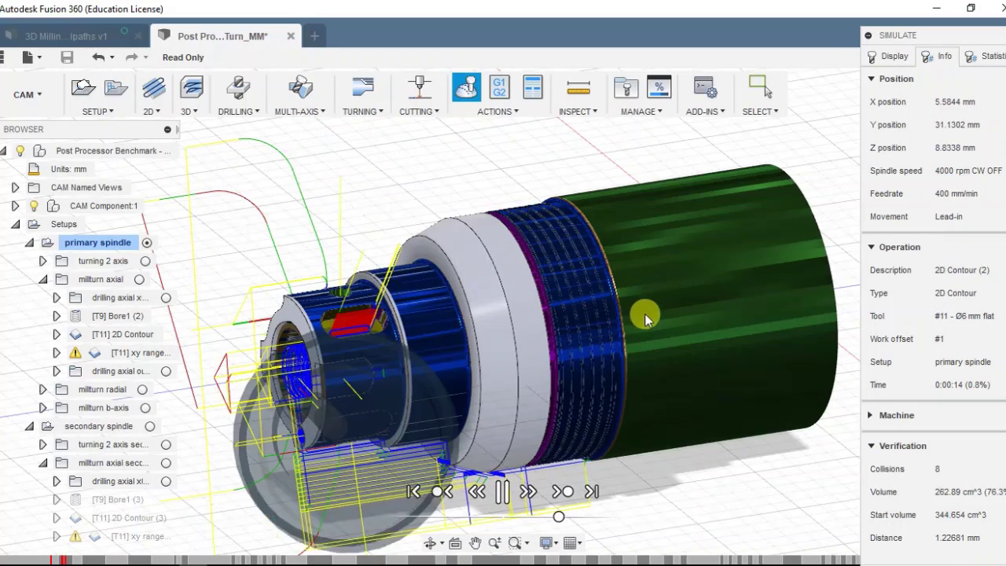
# Zoom out to show the whole part at the Rapid out (4) drill move.
pyautogui.scroll(3, 379, 375)
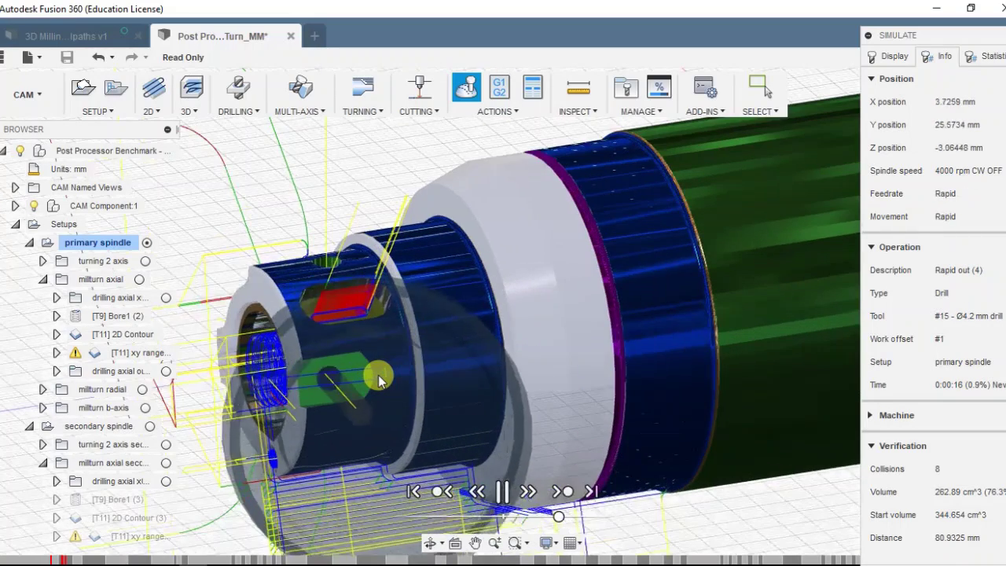
pyautogui.scroll(-2, 378, 375)
pyautogui.scroll(-2, 379, 375)
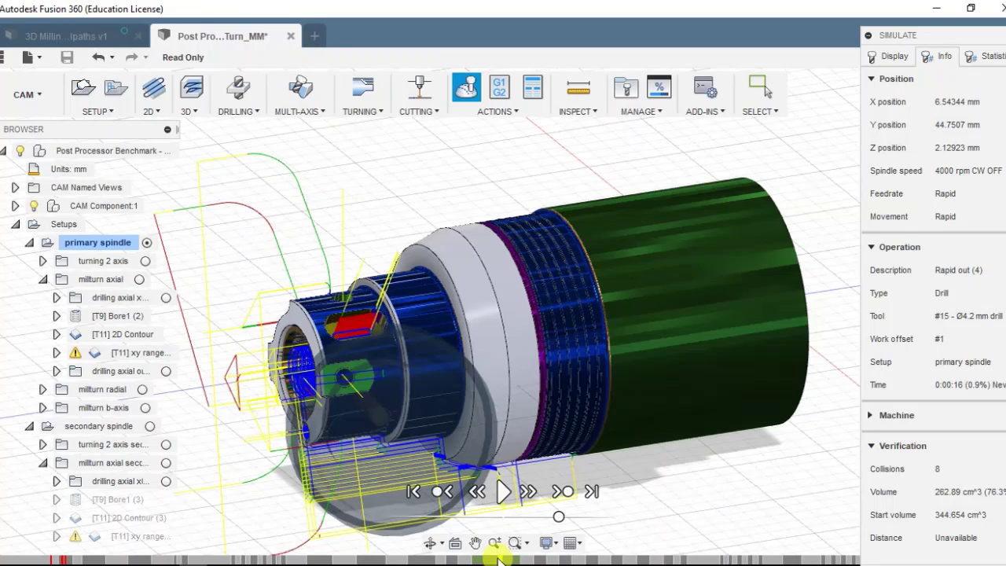
# Restart the simulation, exit Simulate mode, and pan to the part inside its stock.
pyautogui.click(500, 503)
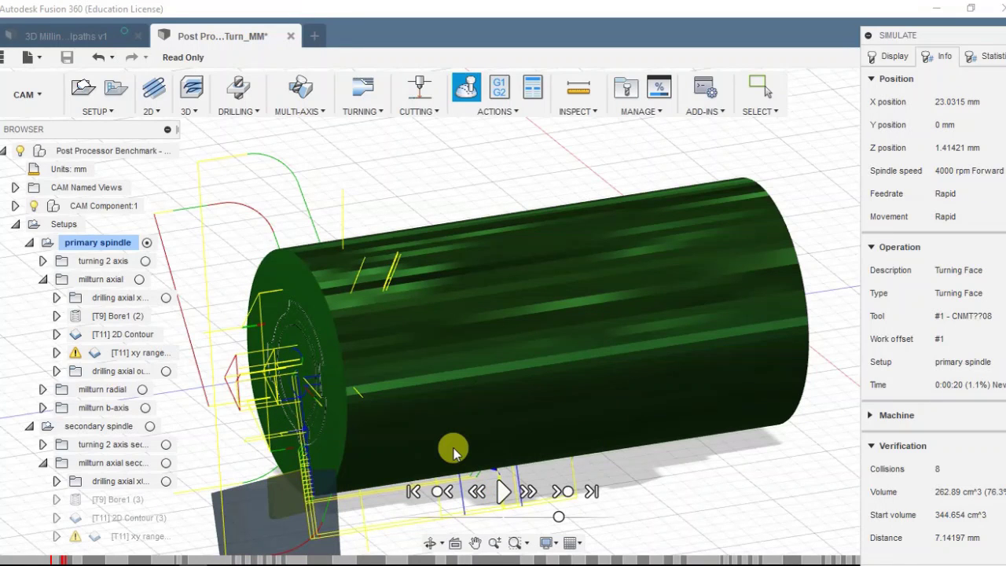
pyautogui.press('Escape')
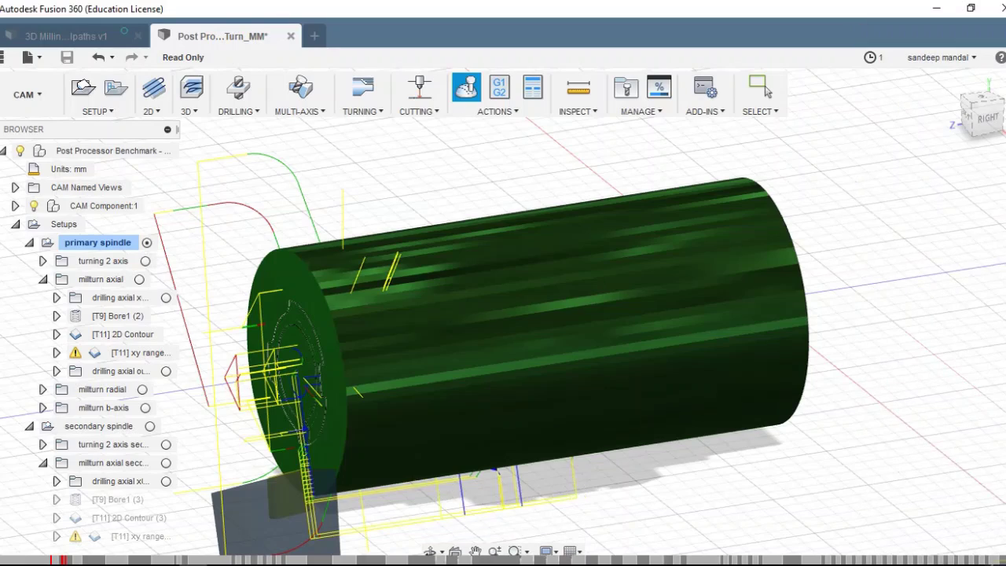
pyautogui.moveTo(393, 308); pyautogui.dragTo(445, 281, button='middle')
pyautogui.press('Escape')
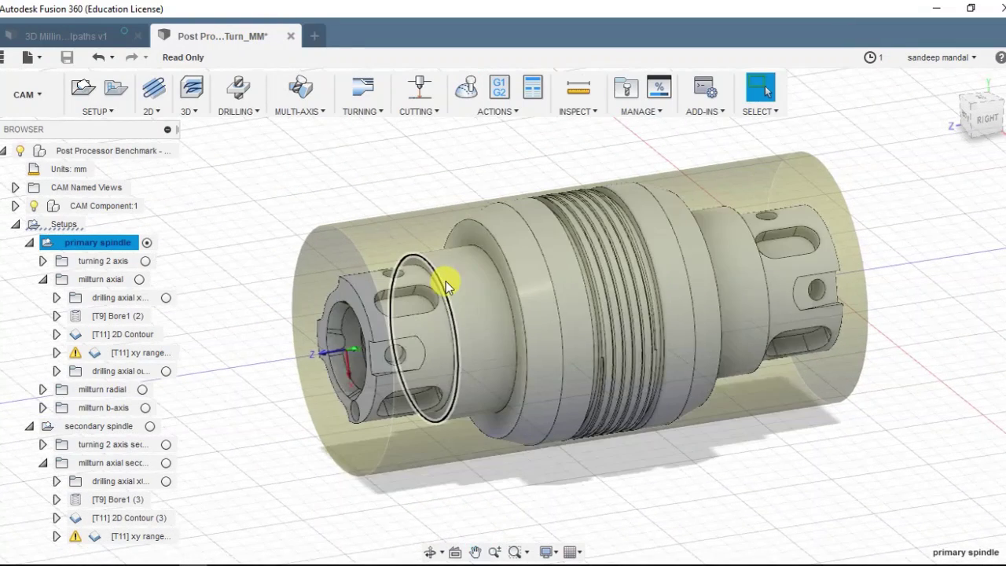